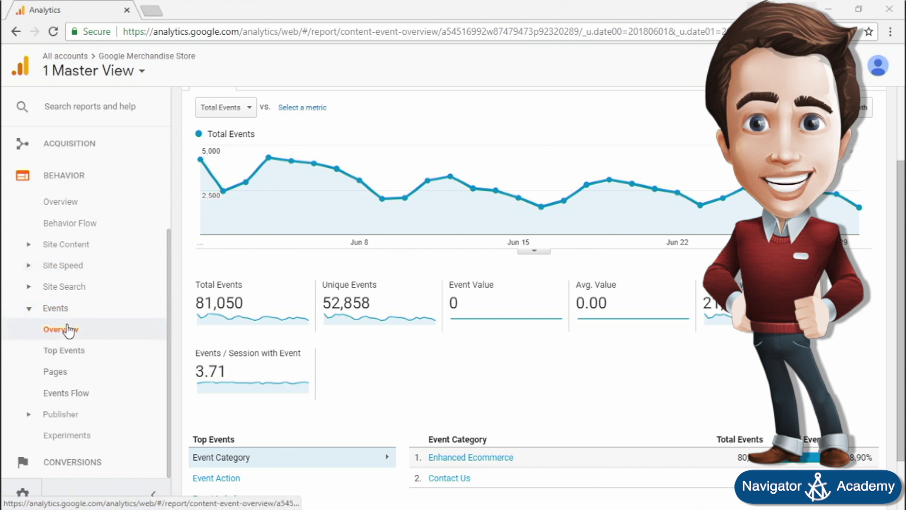
Step: Review the events overview report and the metrics available for its graph
scroll(536, 339, down, 2)
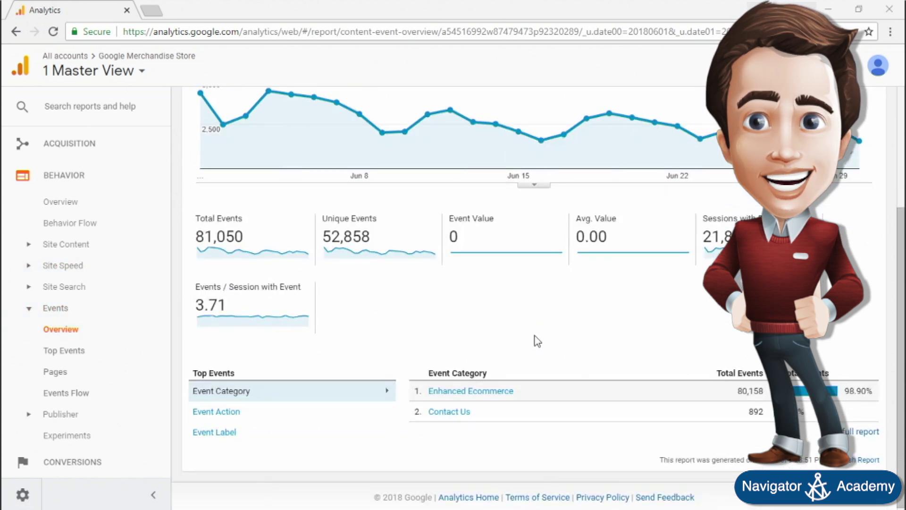
scroll(535, 335, up, 2)
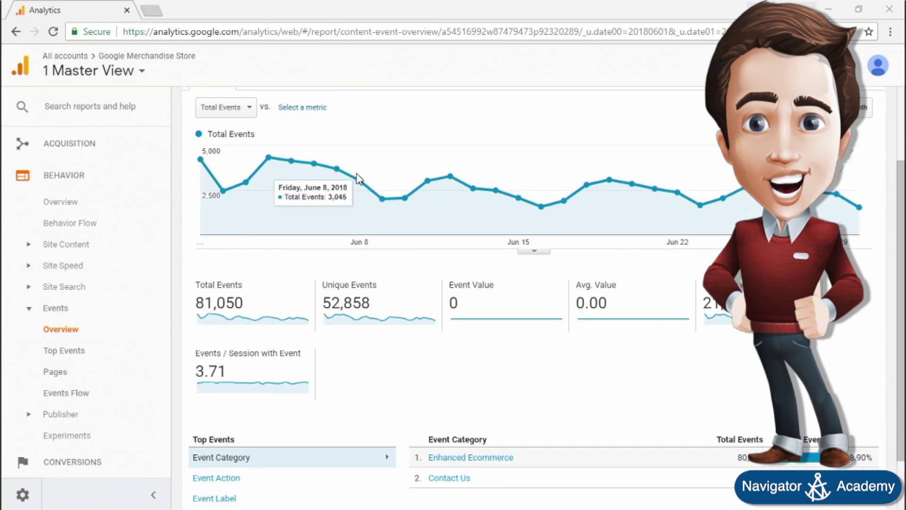
click(240, 115)
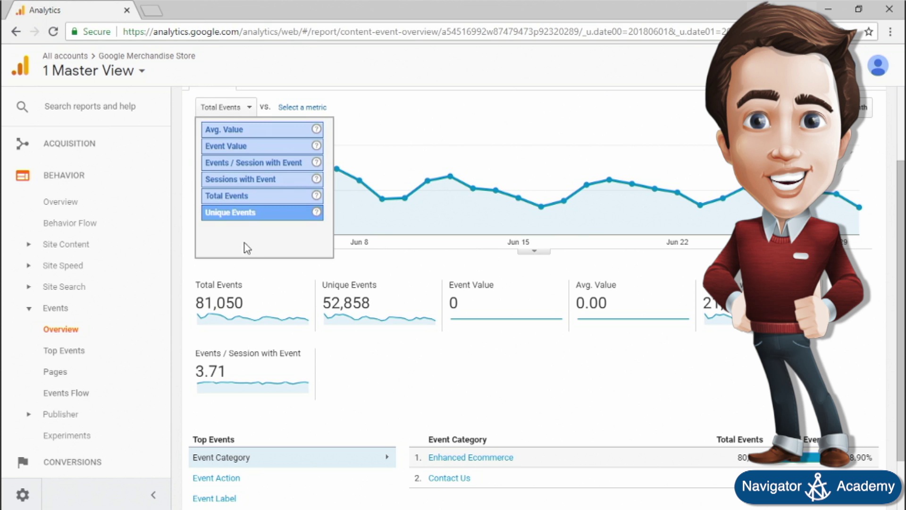
click(386, 108)
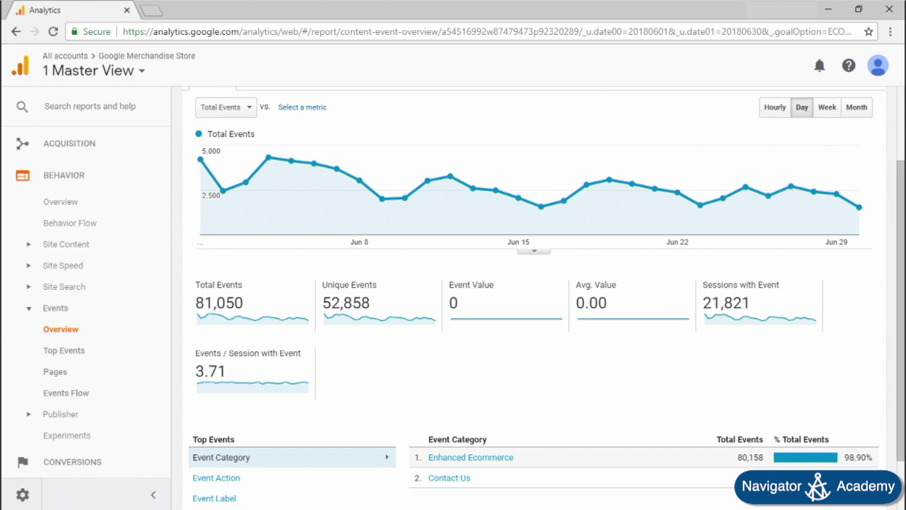
Step: View the overview's top events by Event Action and by Event Label
scroll(384, 380, down, 1)
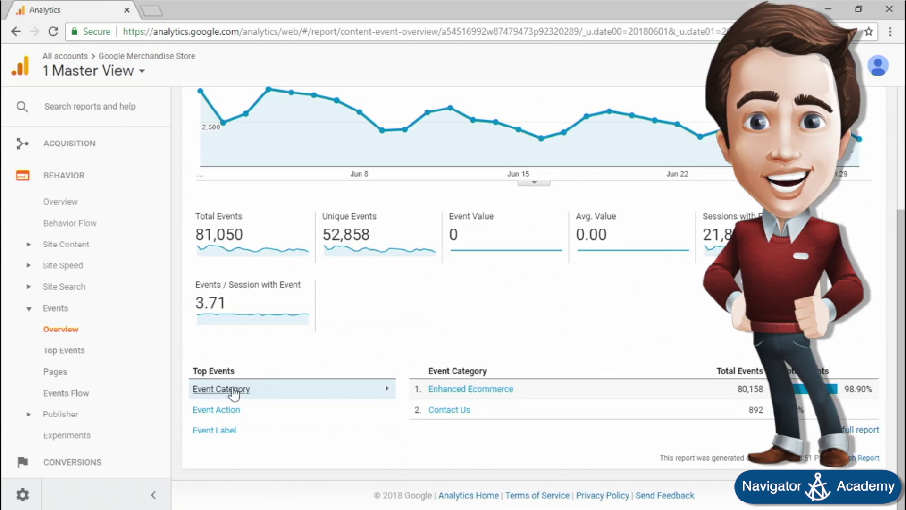
click(236, 409)
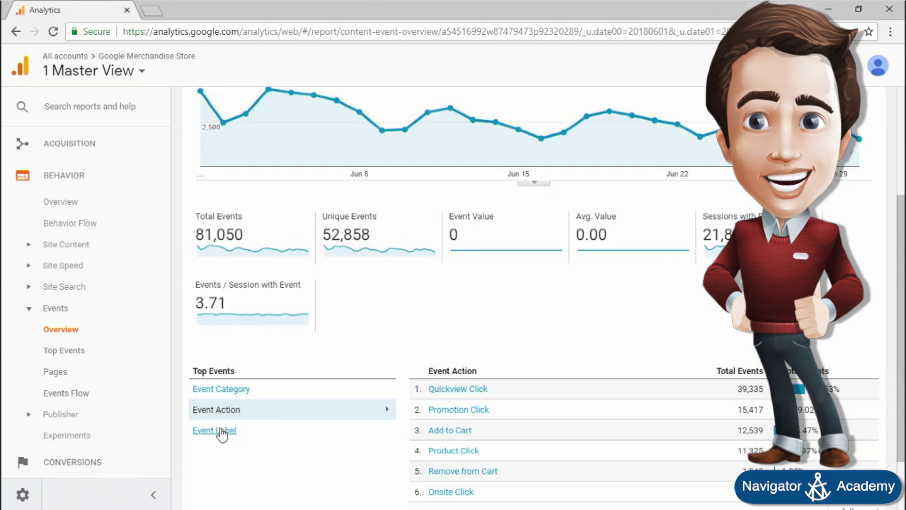
click(222, 430)
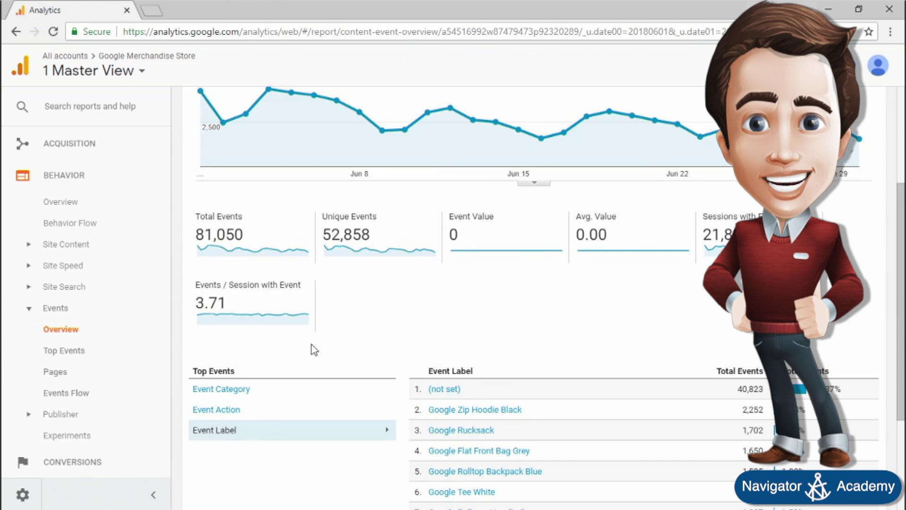
Step: Open the Top Events report and drill down through the Contact Us category and Onsite Click action to its event labels
click(67, 357)
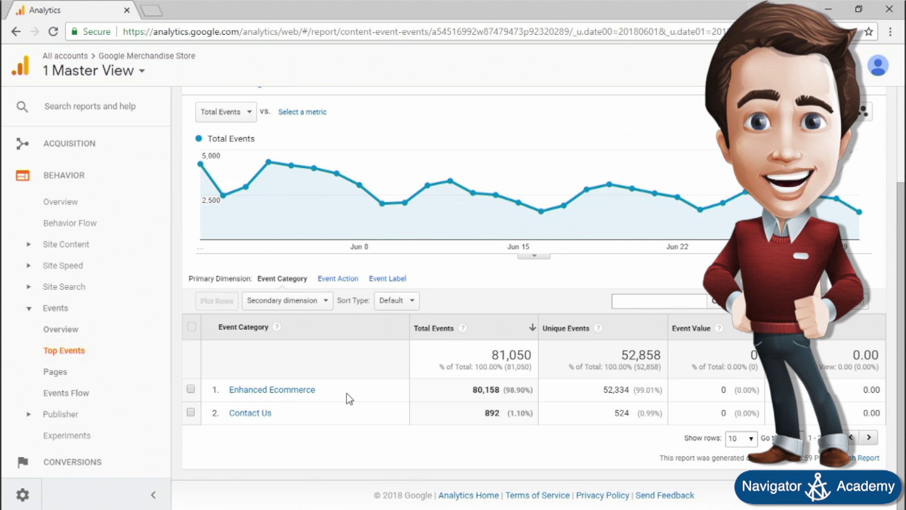
click(266, 415)
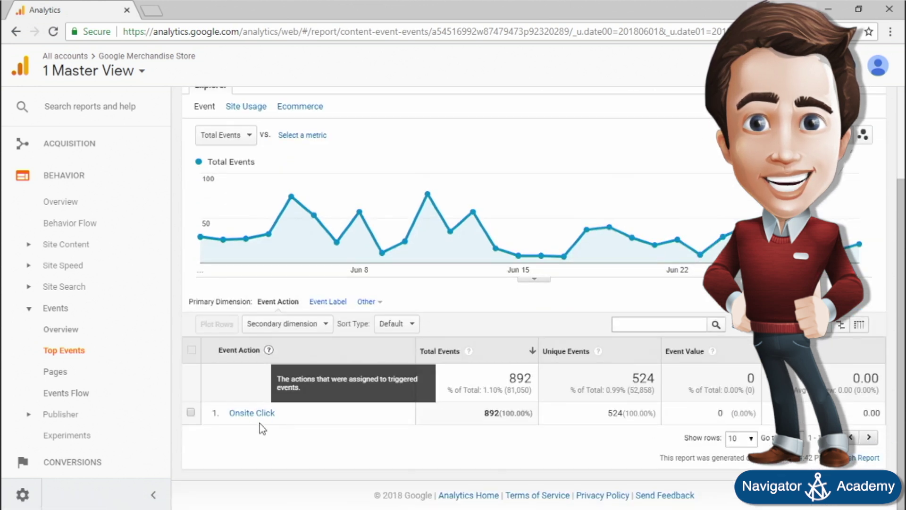
click(261, 414)
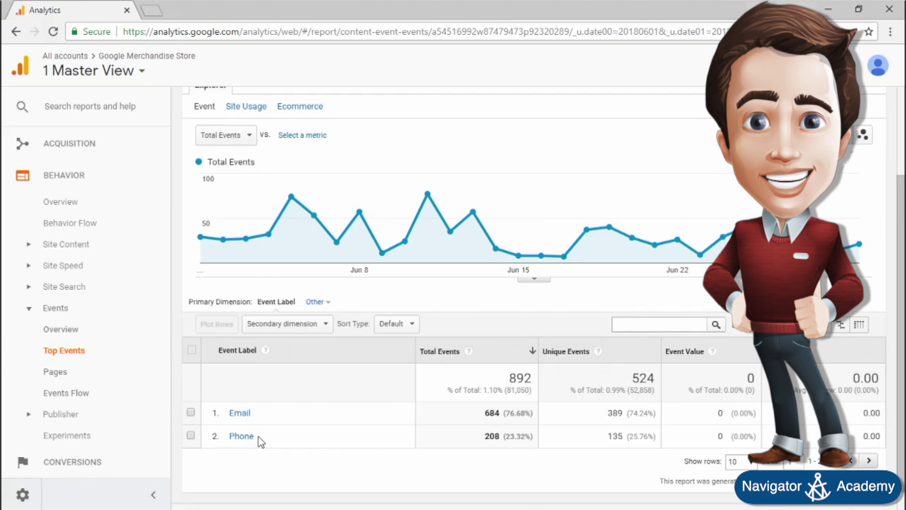
scroll(358, 440, up, 3)
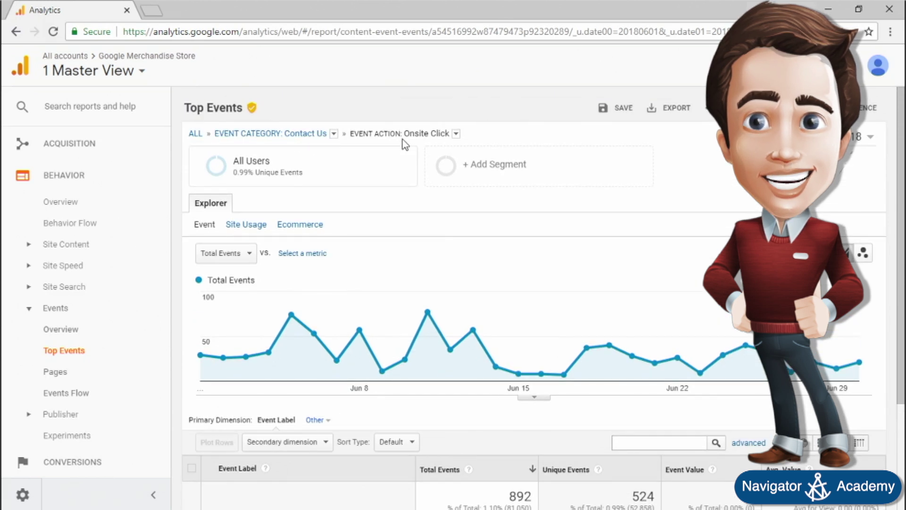
scroll(400, 151, down, 3)
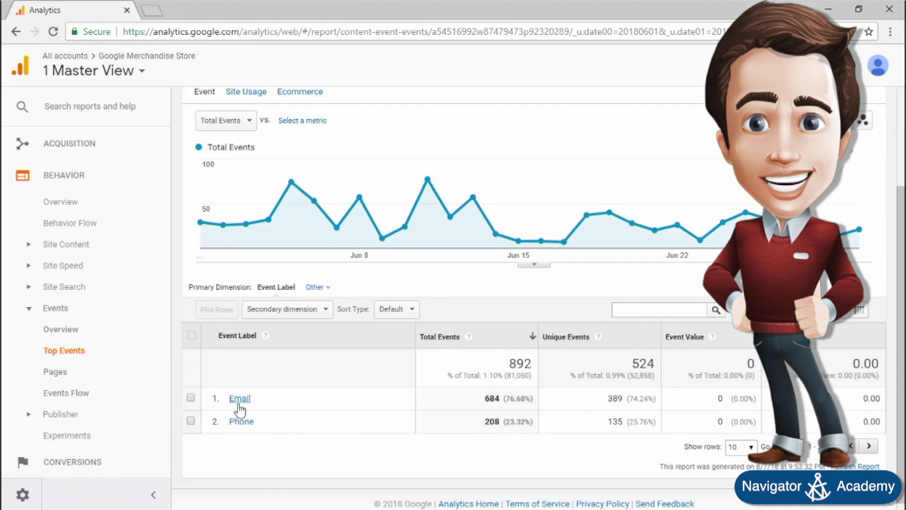
scroll(282, 330, up, 3)
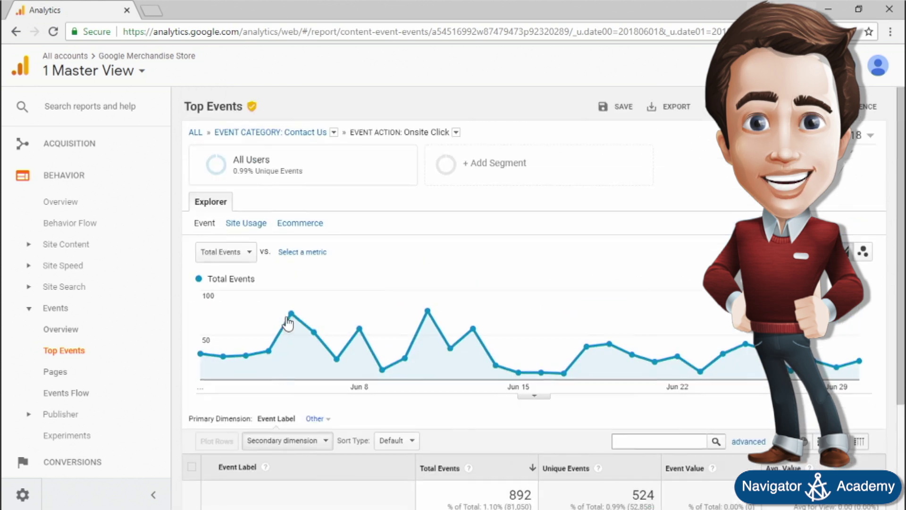
Step: Return to all event categories and drill down through Enhanced Ecommerce and Quickview Click to examine its event labels
click(194, 137)
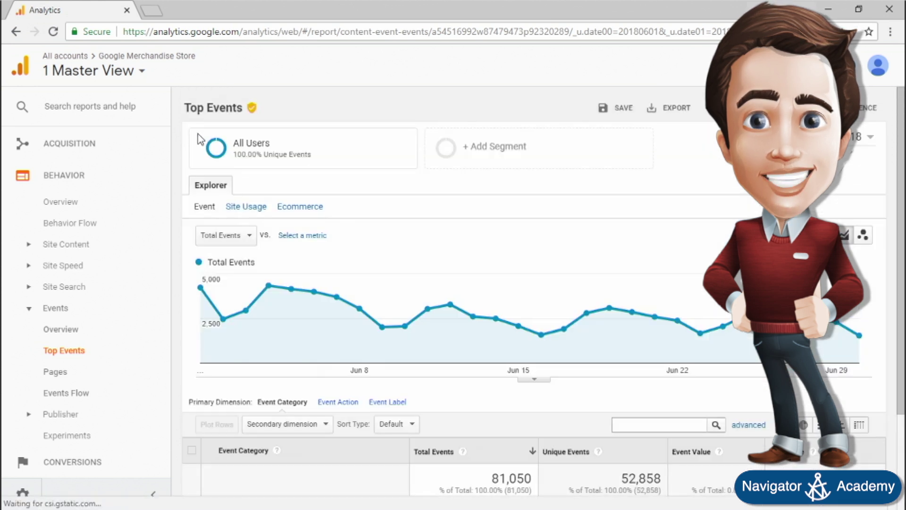
scroll(202, 142, down, 3)
click(290, 394)
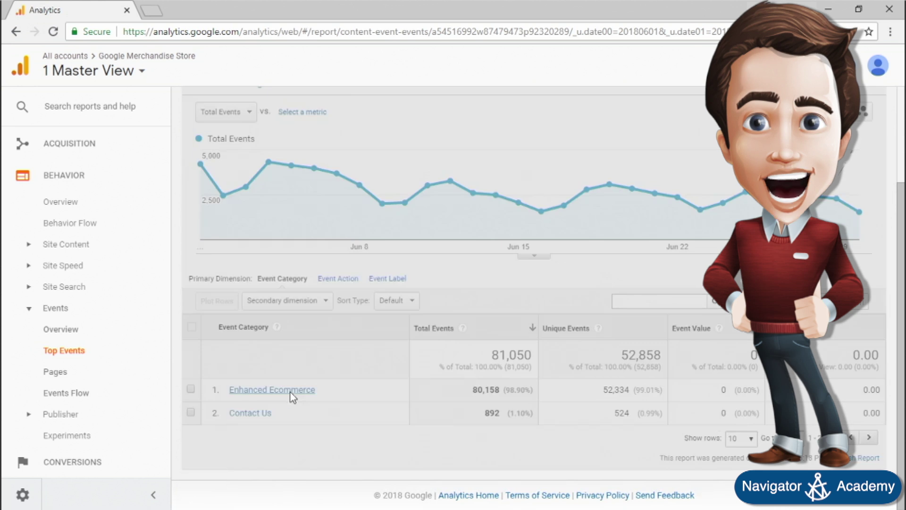
scroll(350, 402, down, 2)
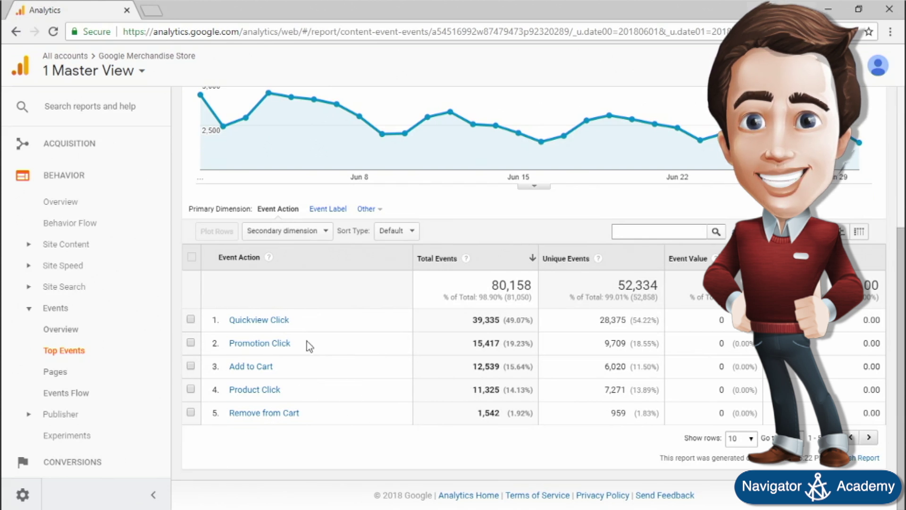
click(250, 322)
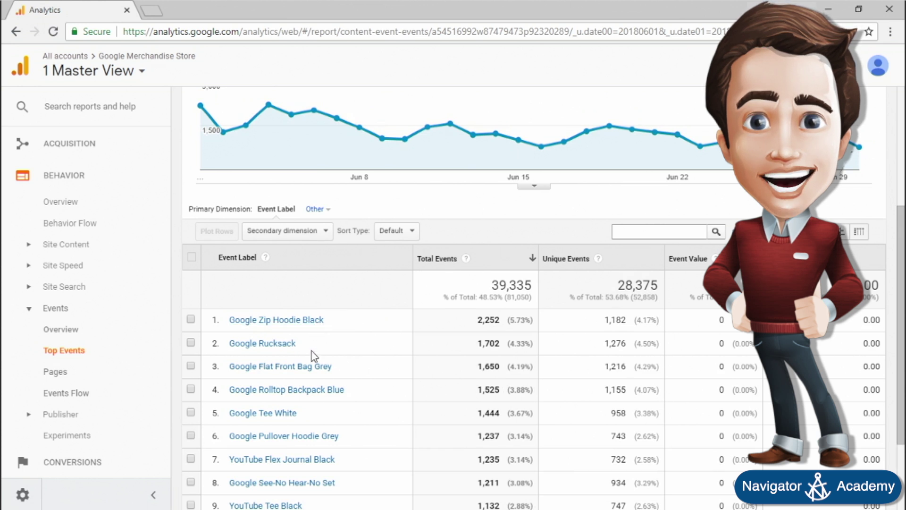
scroll(377, 432, up, 5)
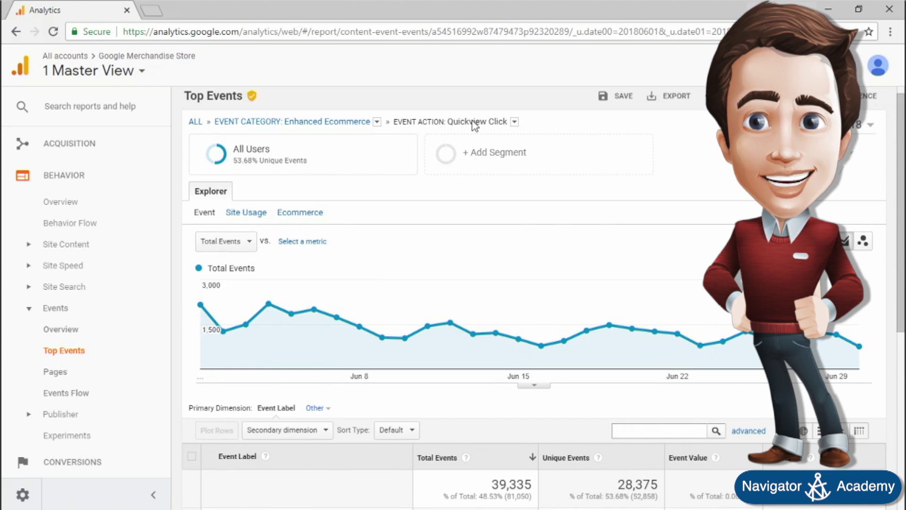
scroll(338, 268, down, 4)
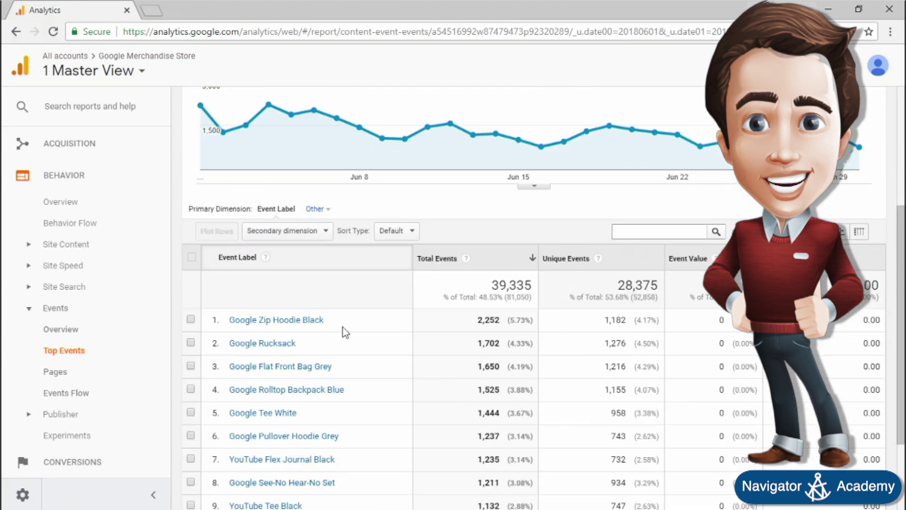
scroll(332, 431, down, 1)
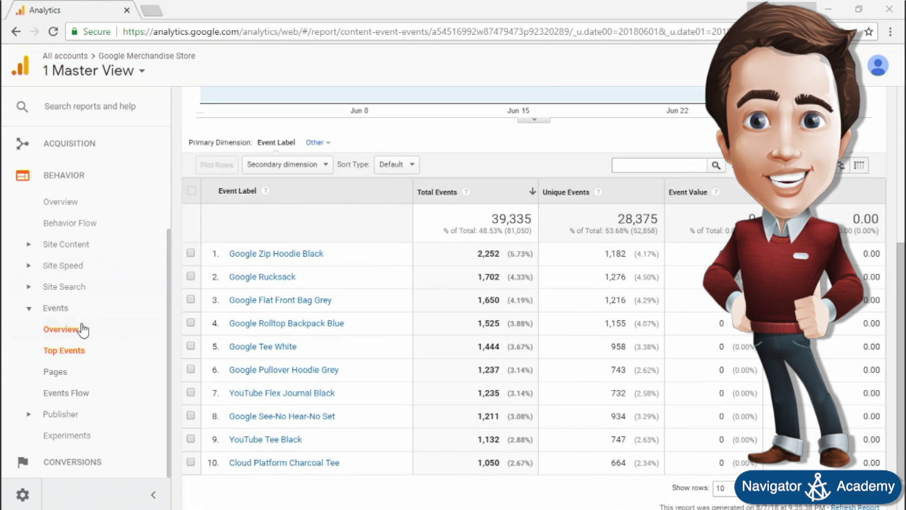
Step: Open the event Pages report and drill down into the /home page to examine its event categories
click(61, 373)
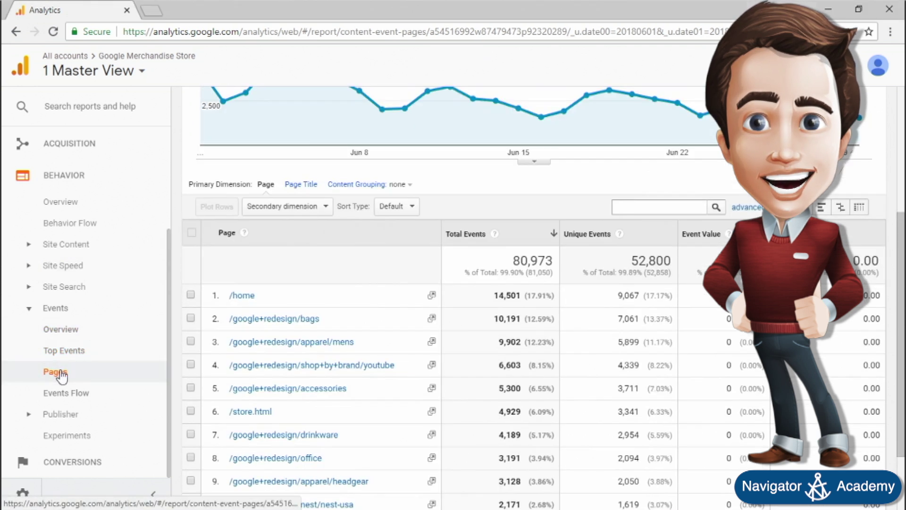
scroll(334, 303, down, 1)
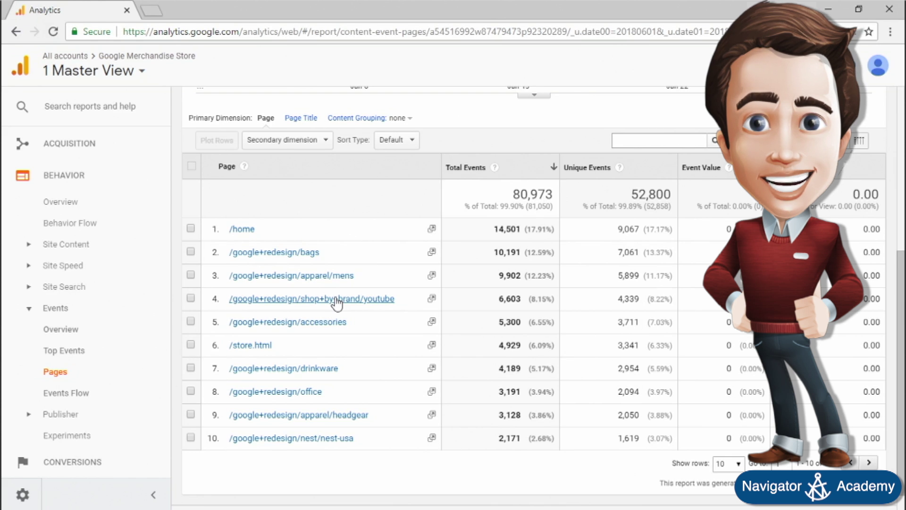
click(241, 230)
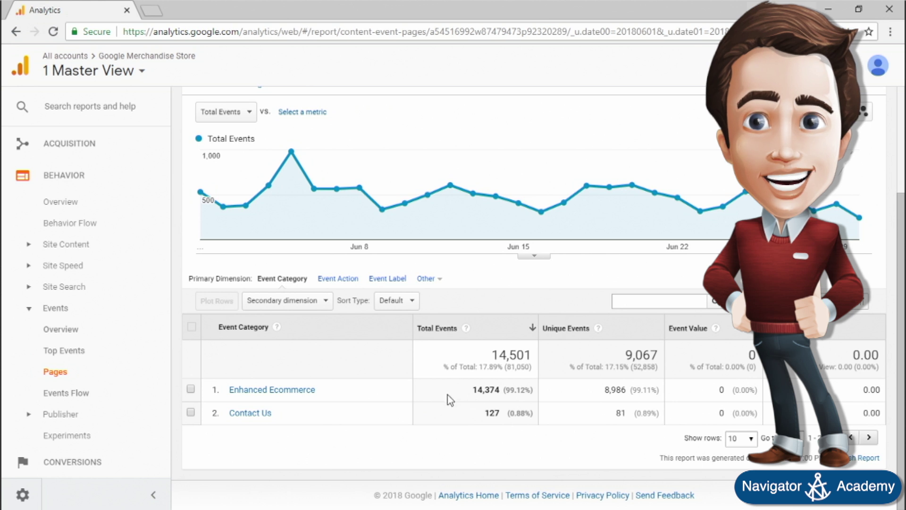
scroll(434, 393, up, 2)
scroll(435, 394, up, 1)
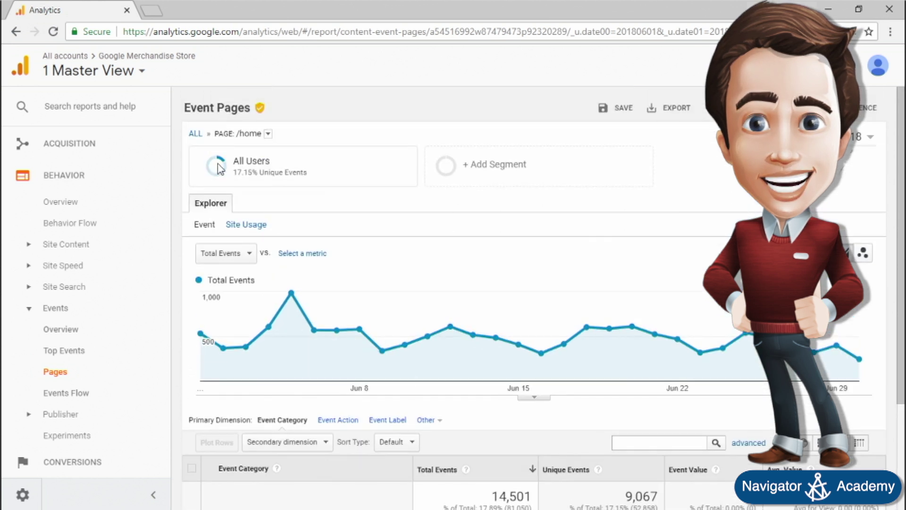
scroll(274, 144, down, 3)
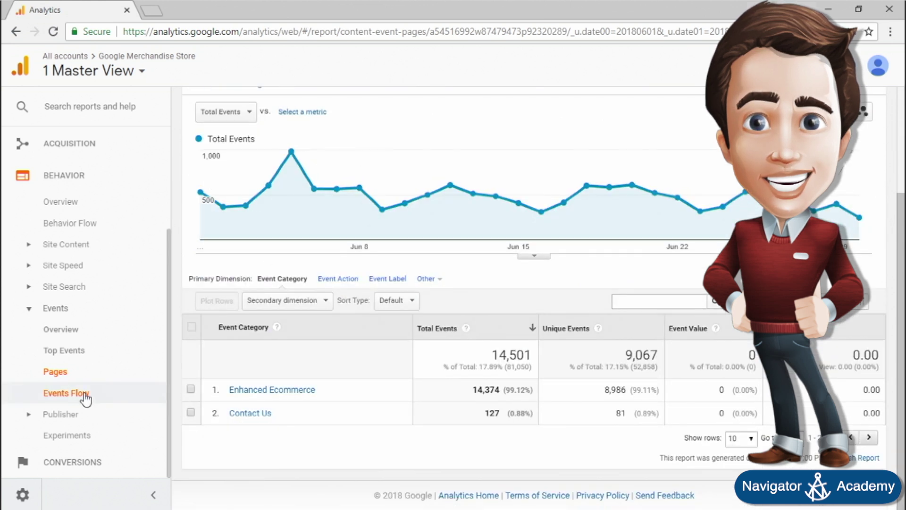
Step: Open the Events Flow report and highlight the traffic coming from India
click(66, 397)
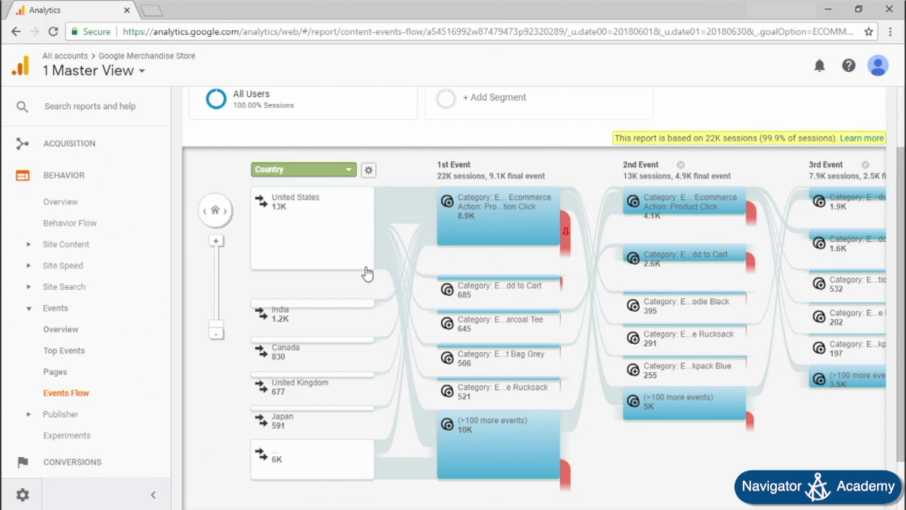
click(332, 308)
click(344, 303)
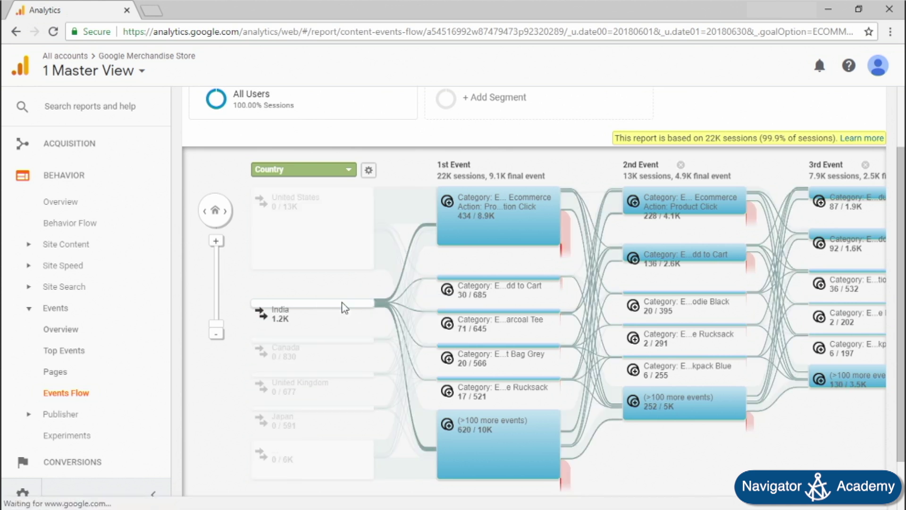
Step: Find Landing Page with the search term "land" and set it as the flow's starting dimension
click(346, 171)
scroll(380, 236, down, 3)
scroll(381, 236, up, 4)
text(land)
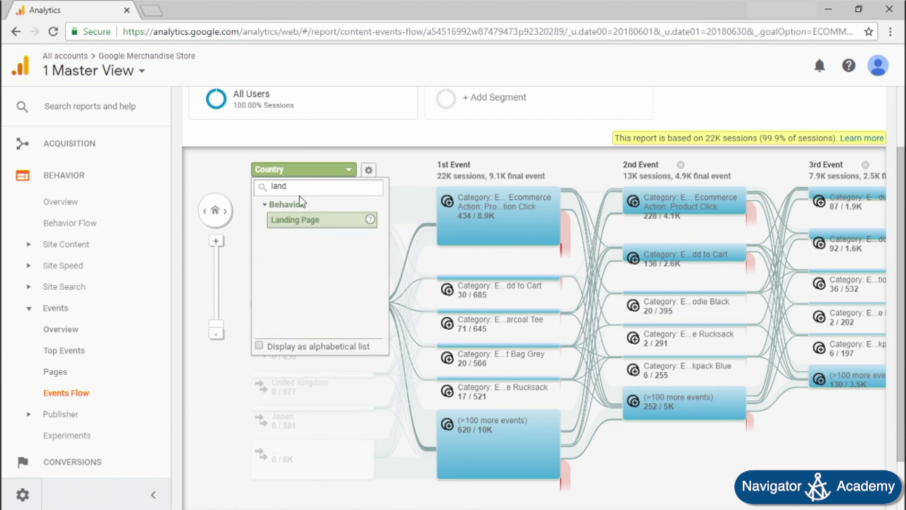
click(306, 220)
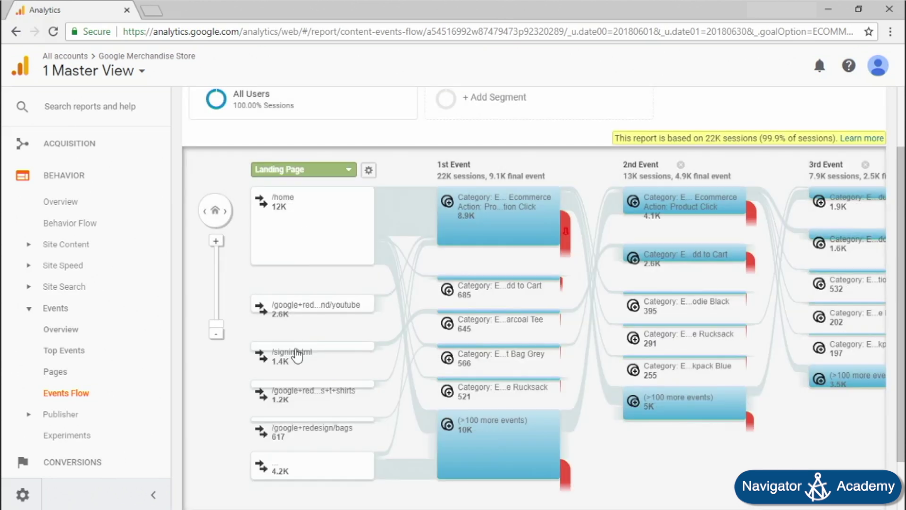
Step: Highlight traffic through the /google+redesign/bags landing page and follow its flow across to the 5th event and back
click(350, 421)
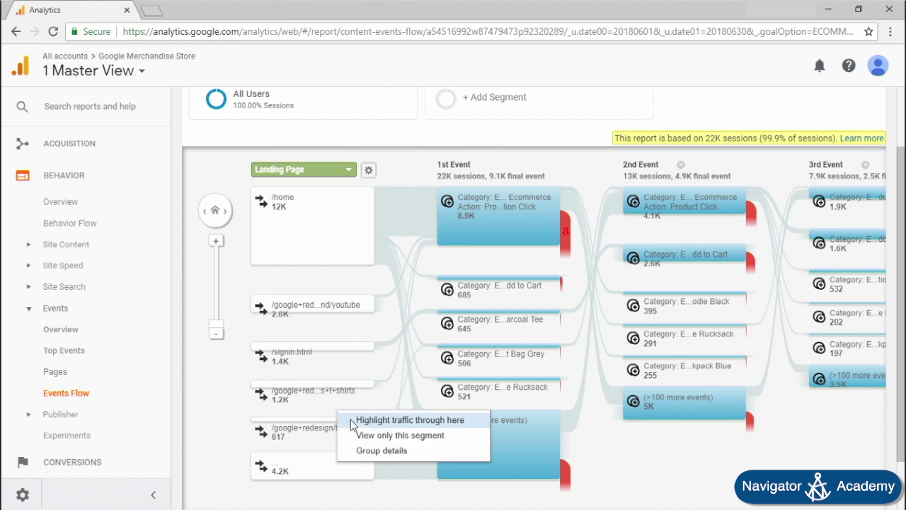
click(384, 421)
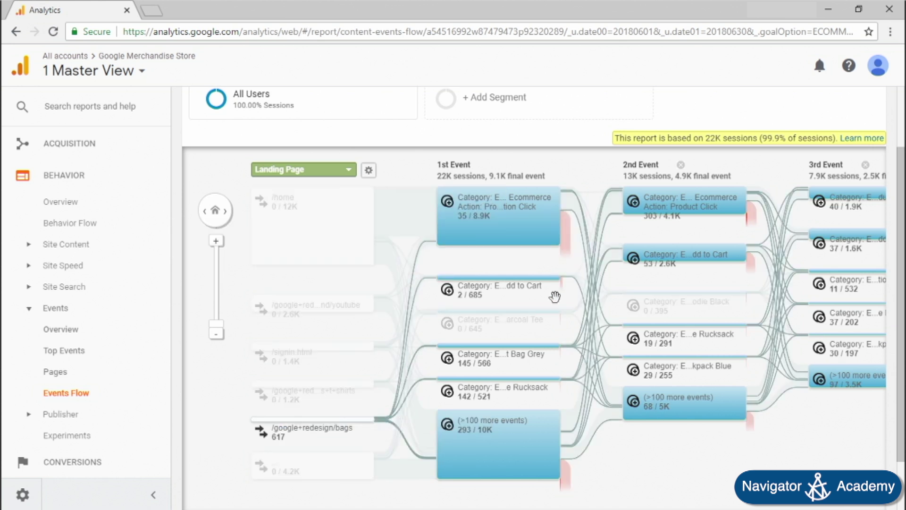
drag(611, 290, 391, 284)
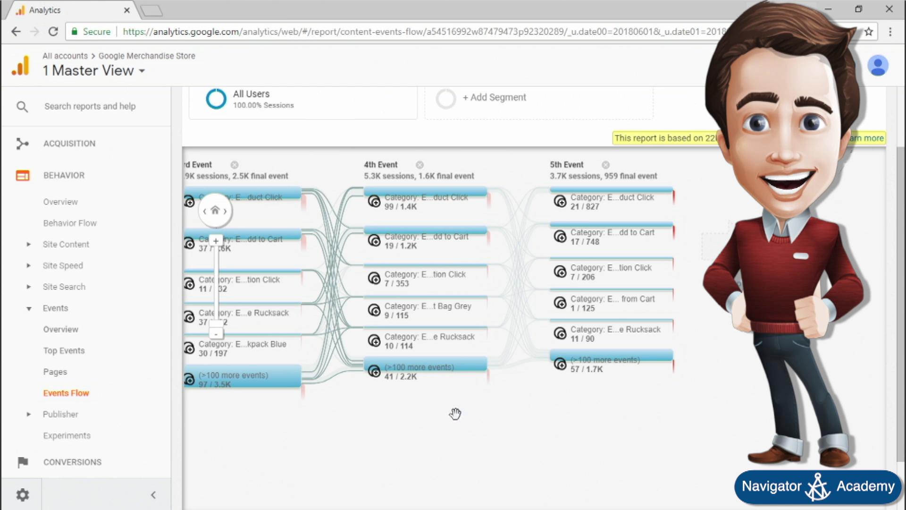
drag(320, 412, 487, 399)
drag(398, 403, 722, 403)
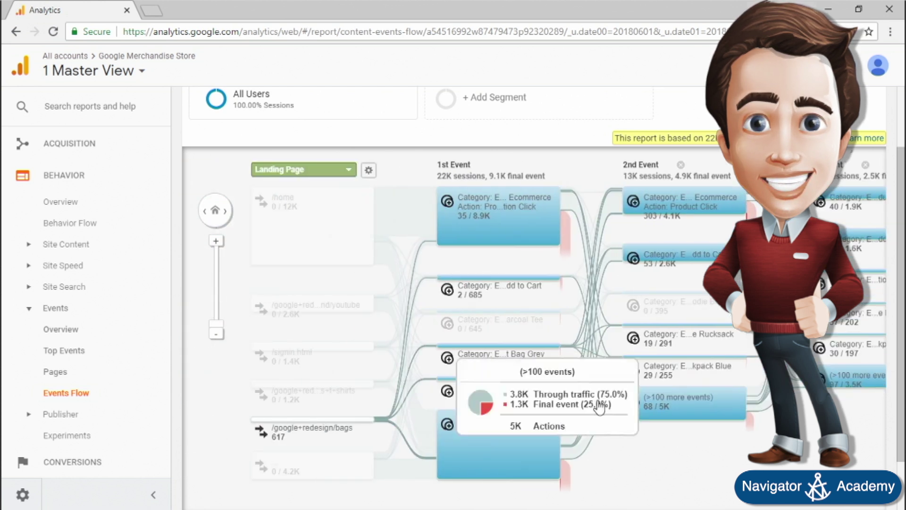